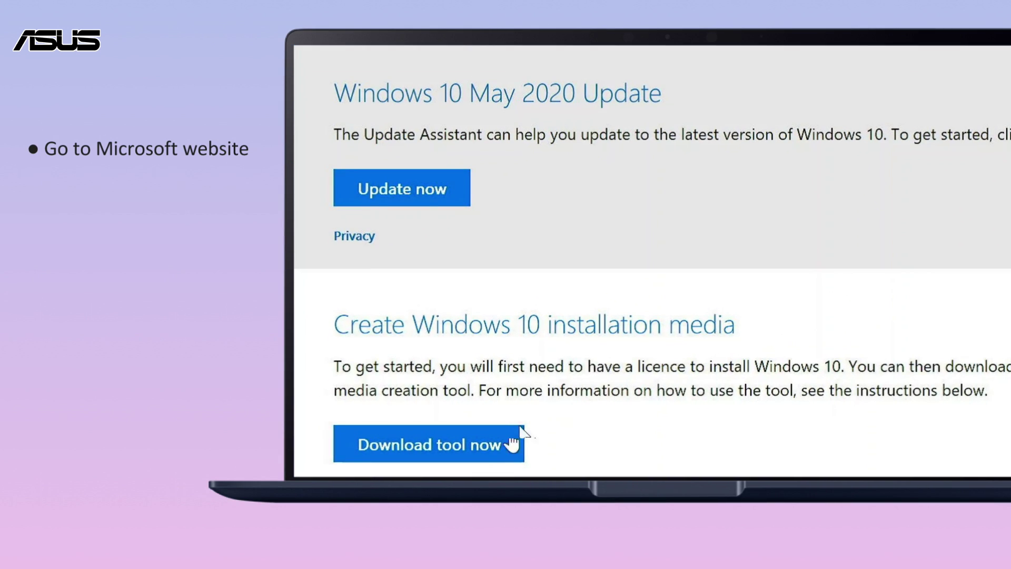
Download MediaCreationTool2004.exe in Edge and open the folder containing it
{"action": "left_click", "coordinate": [483, 461]}
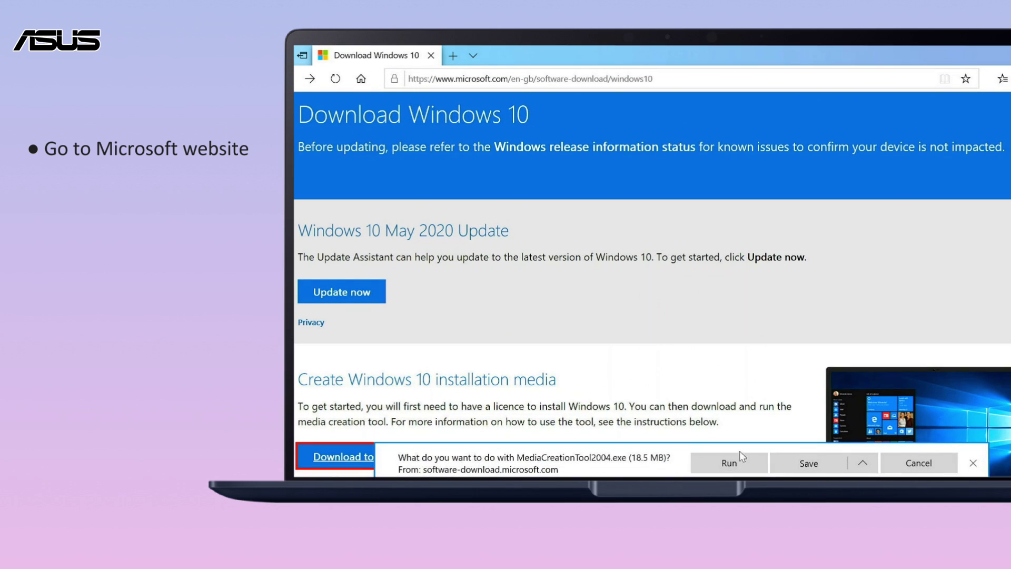
{"action": "left_click", "coordinate": [781, 464]}
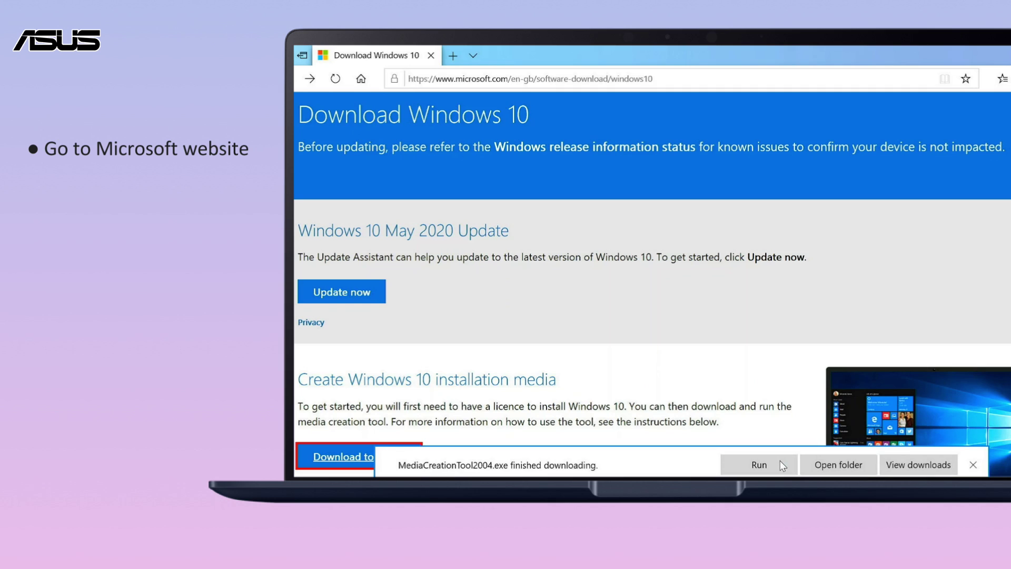
{"action": "left_click", "coordinate": [815, 465]}
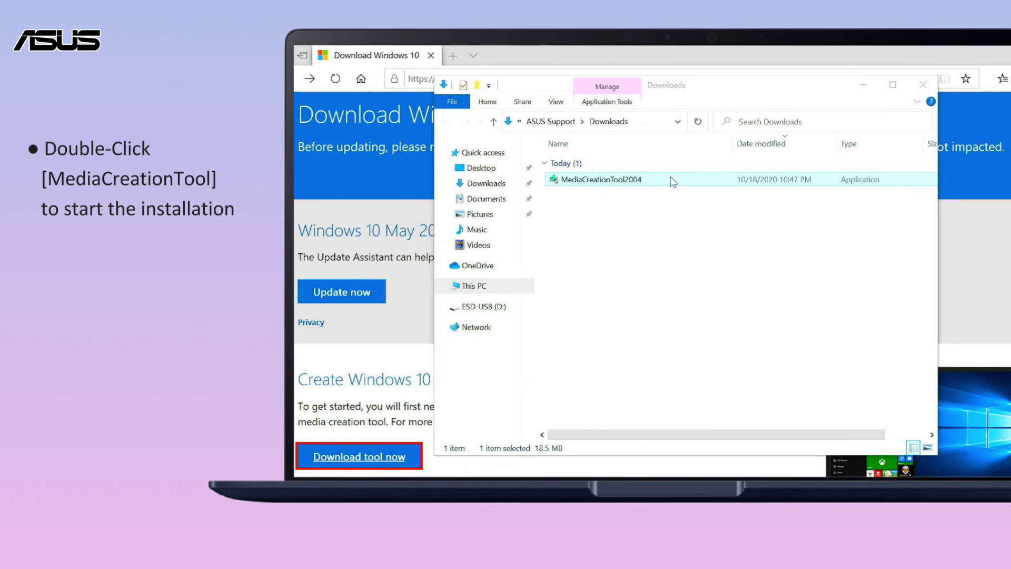
Run MediaCreationTool2004 from Downloads and approve the User Account Control prompt
{"action": "double_click", "coordinate": [672, 180]}
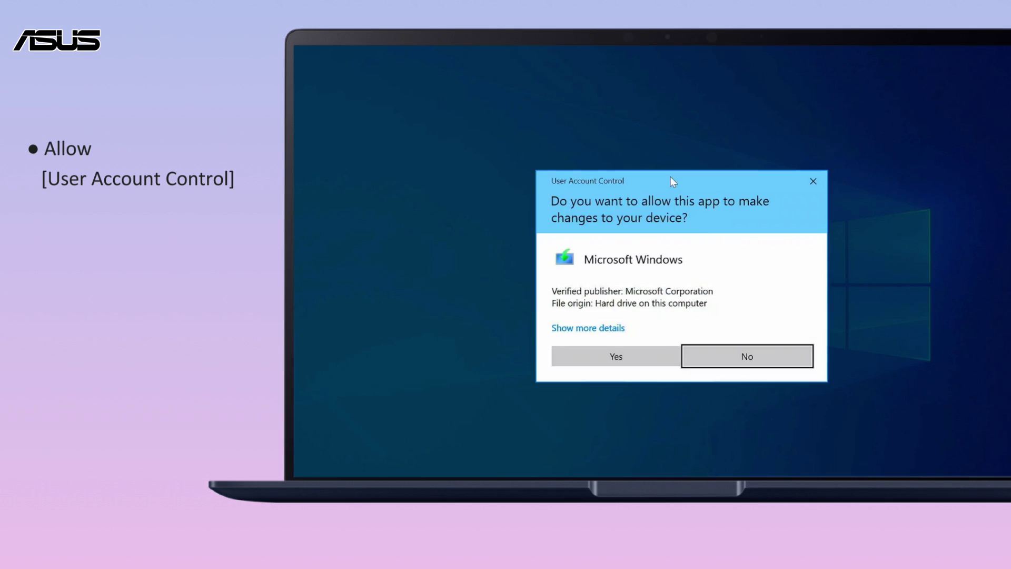
{"action": "left_click", "coordinate": [594, 354]}
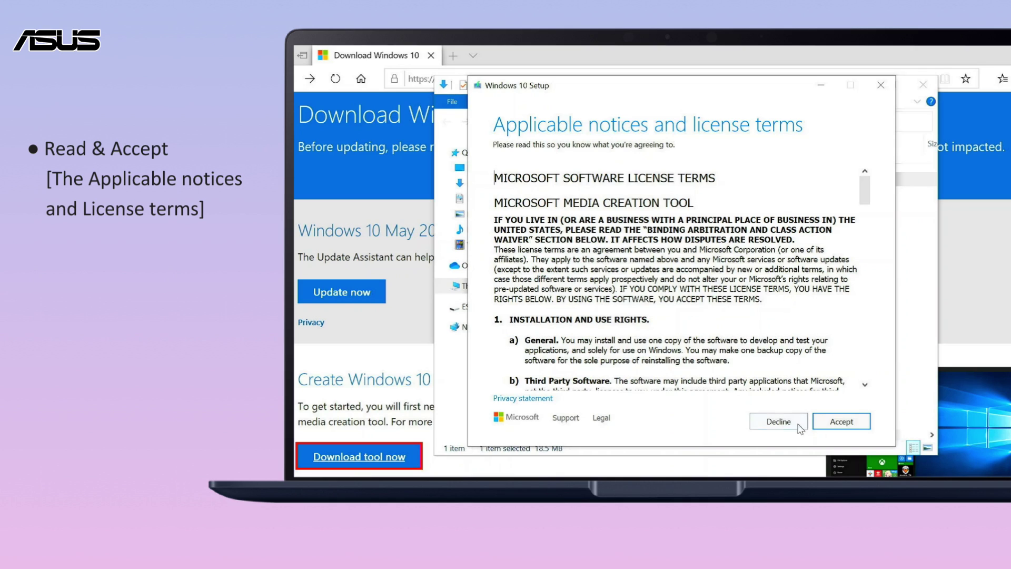
Accept the license and write Windows 10, recommended options, to USB drive D: (ESD-USB)
{"action": "left_click", "coordinate": [831, 432]}
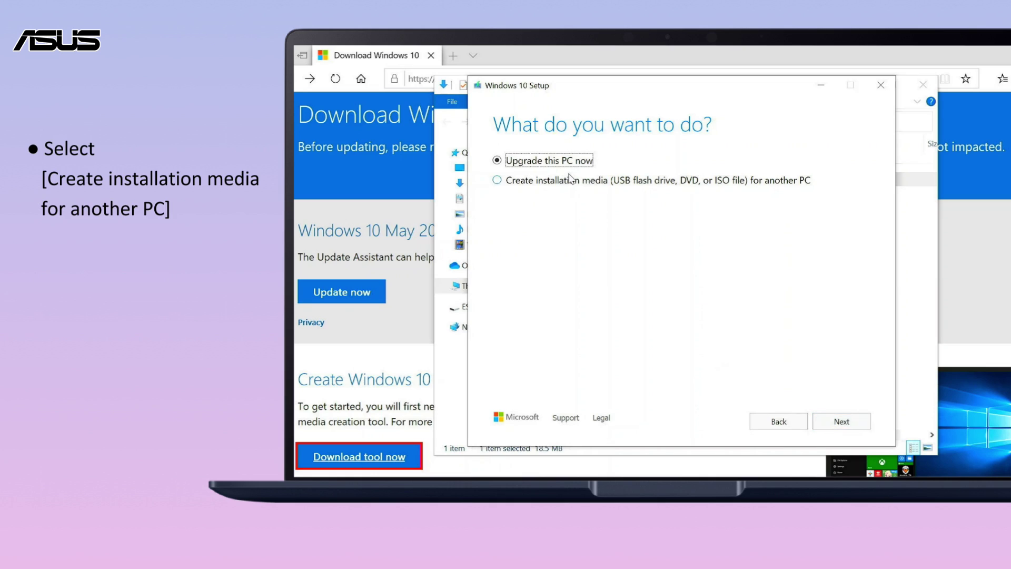
{"action": "left_click", "coordinate": [571, 179]}
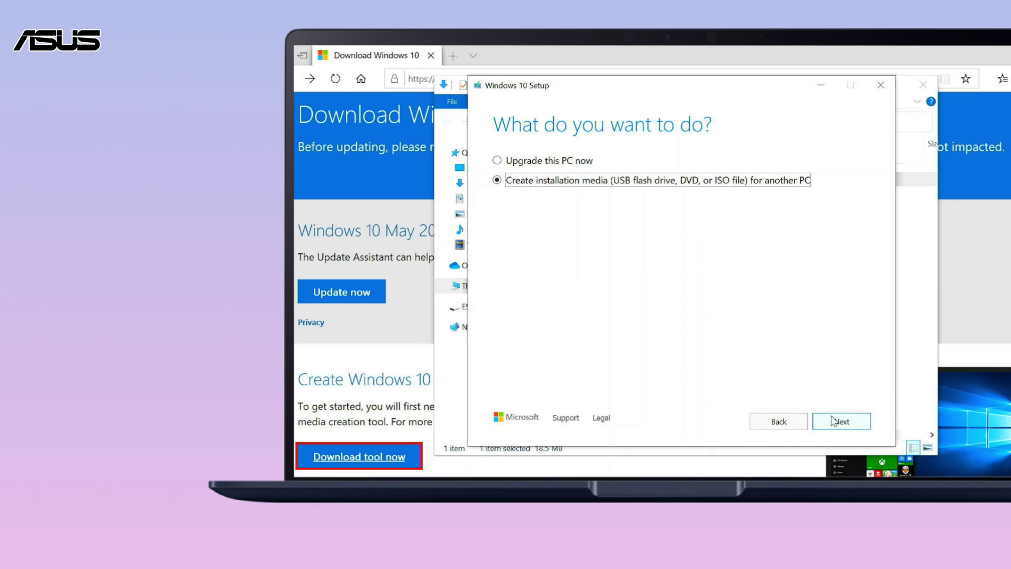
{"action": "left_click", "coordinate": [834, 422]}
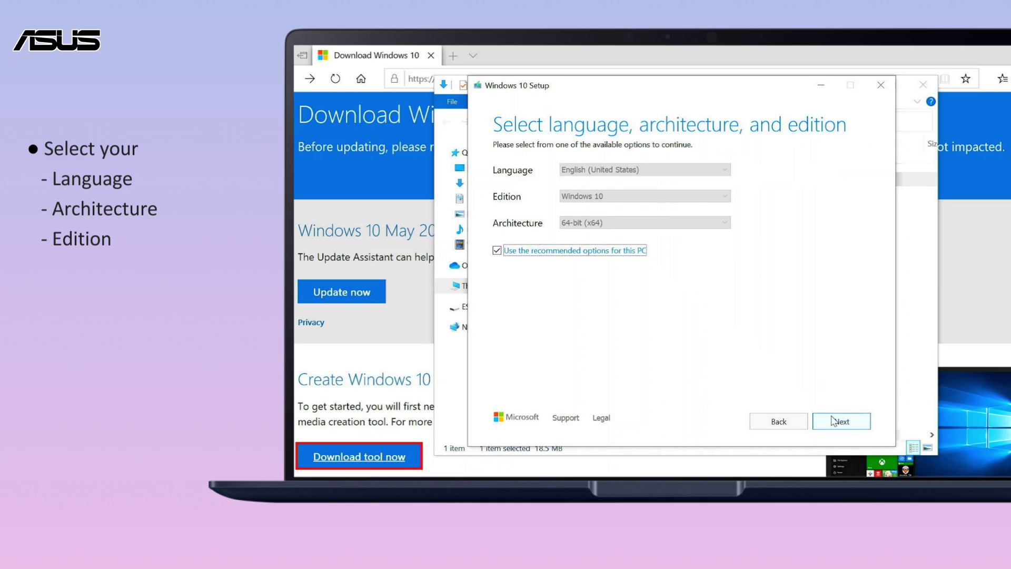
{"action": "left_click", "coordinate": [833, 421]}
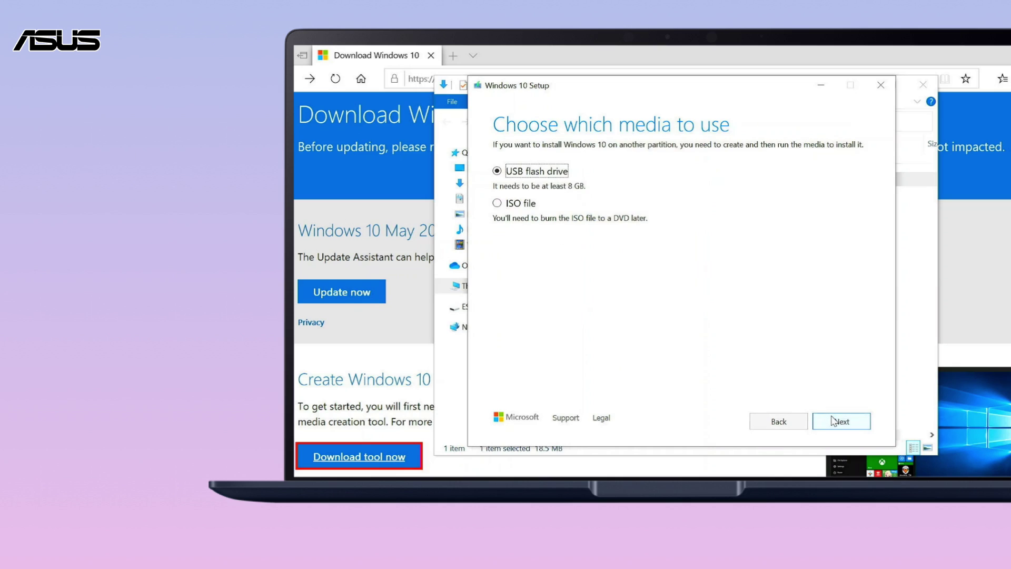
{"action": "left_click", "coordinate": [833, 421]}
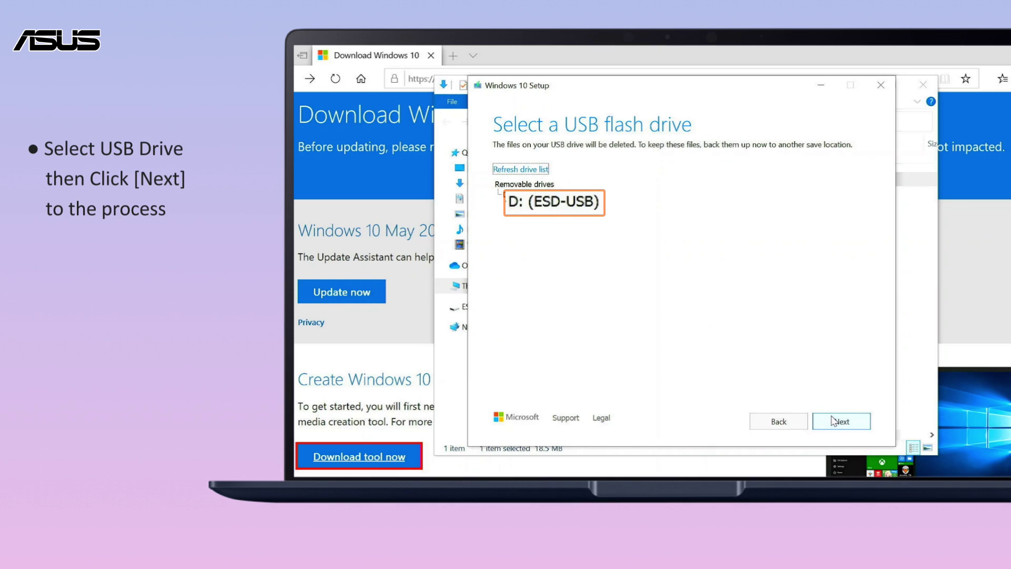
{"action": "left_click", "coordinate": [833, 421]}
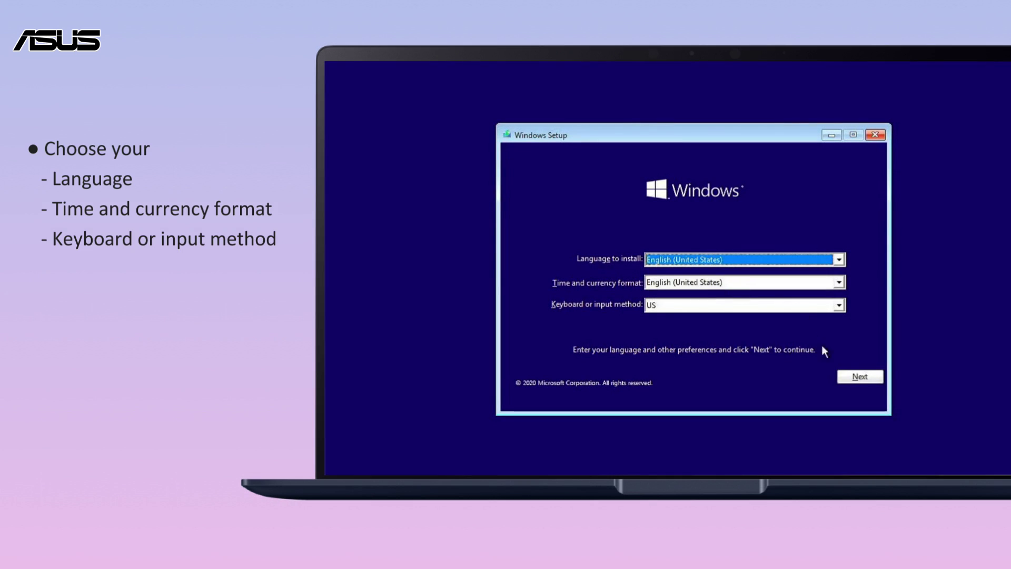
Keep the language defaults, accept the license, and custom-install onto Drive 0 Unallocated Space
{"action": "left_click", "coordinate": [865, 378]}
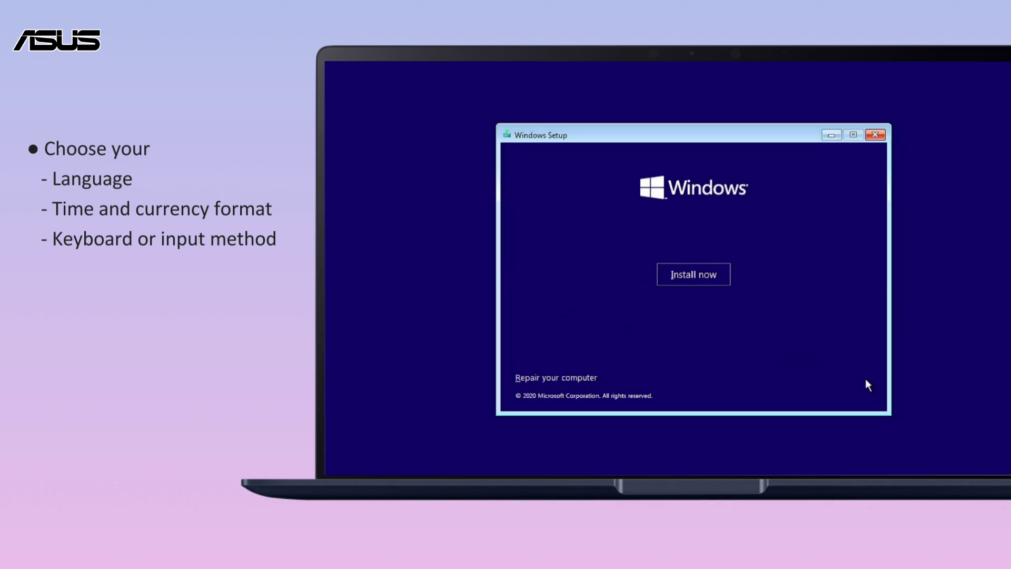
{"action": "left_click", "coordinate": [720, 275]}
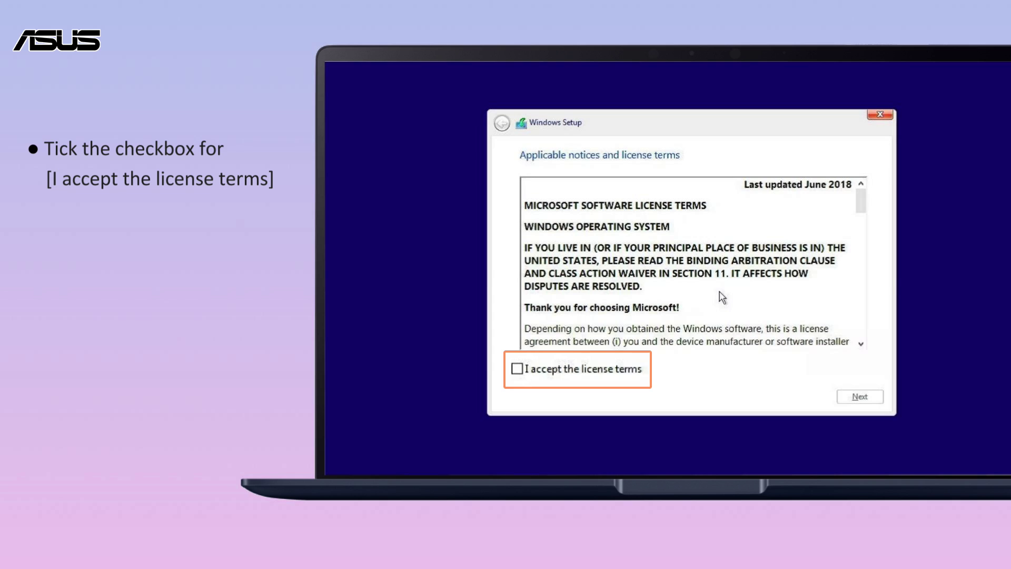
{"action": "left_click", "coordinate": [537, 371]}
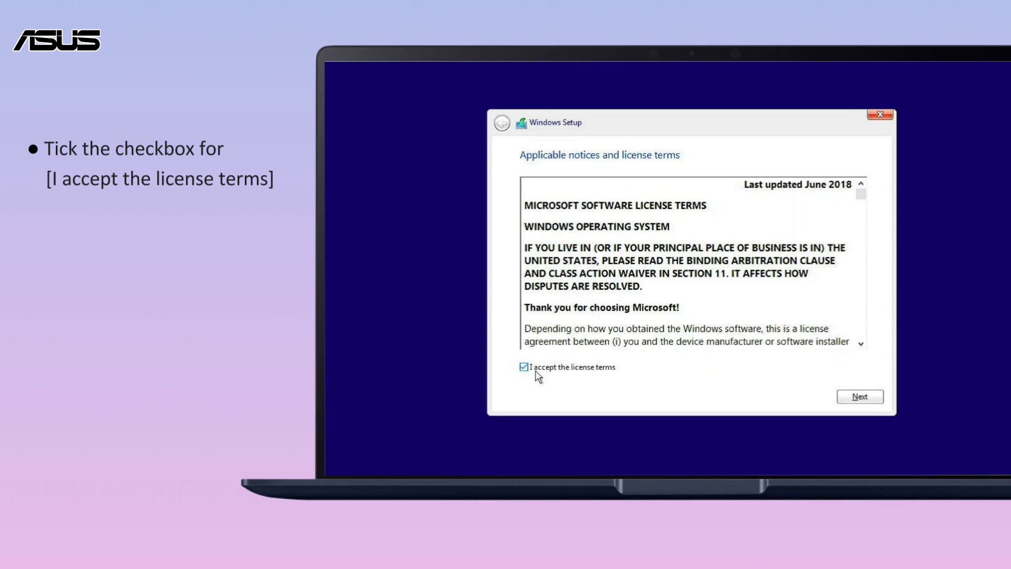
{"action": "left_click", "coordinate": [852, 401]}
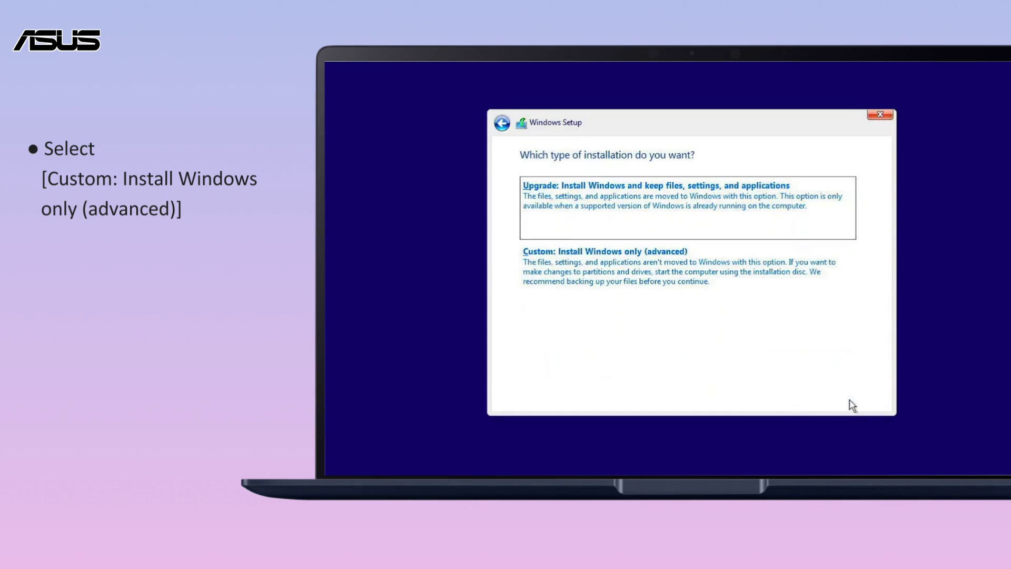
{"action": "left_click", "coordinate": [681, 251]}
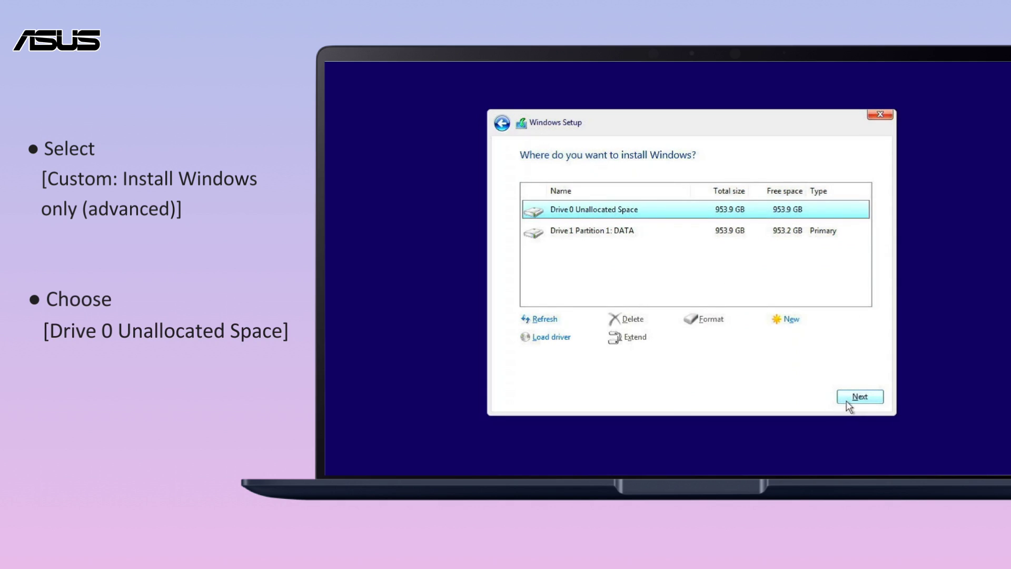
{"action": "left_click", "coordinate": [848, 401]}
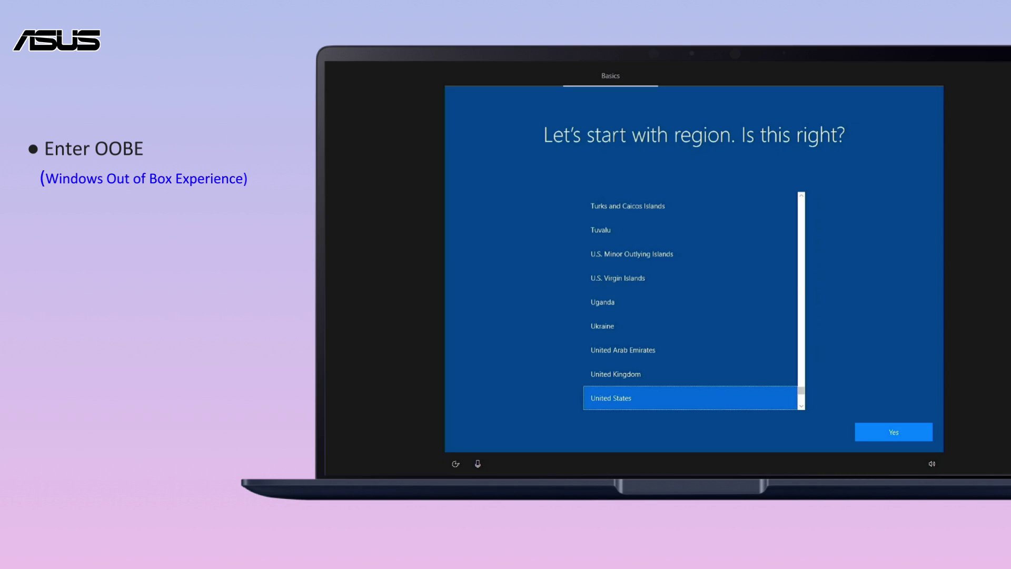
{"action": "type", "text": "ASUS Support"}
Confirm the user name 'ASUS Support' to continue setup
{"action": "left_click", "coordinate": [904, 434]}
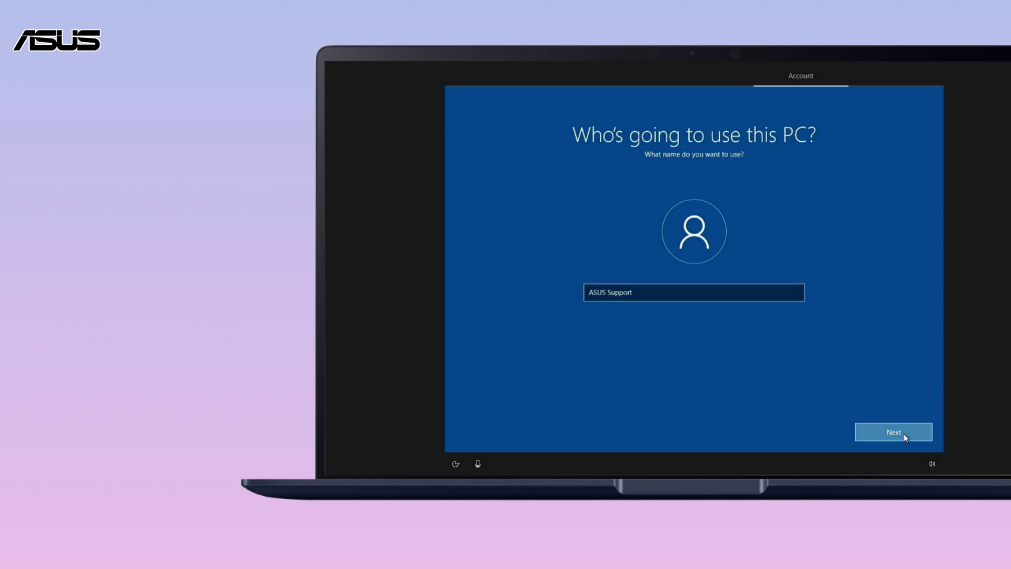